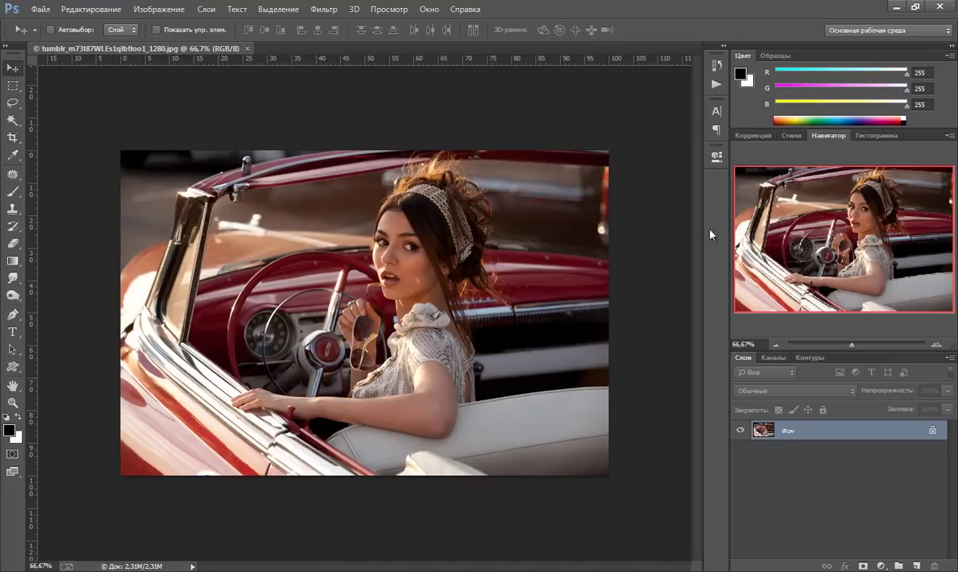
- Open the Actions panel from the Окно menu to show the Photoshop-Professional action set
click(716, 85)
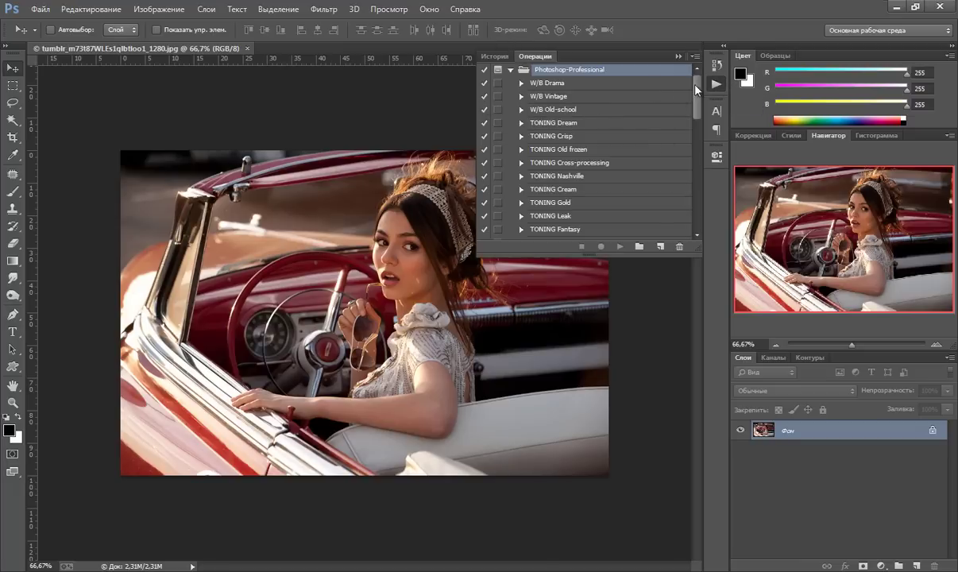
scroll(699, 89, down, 5)
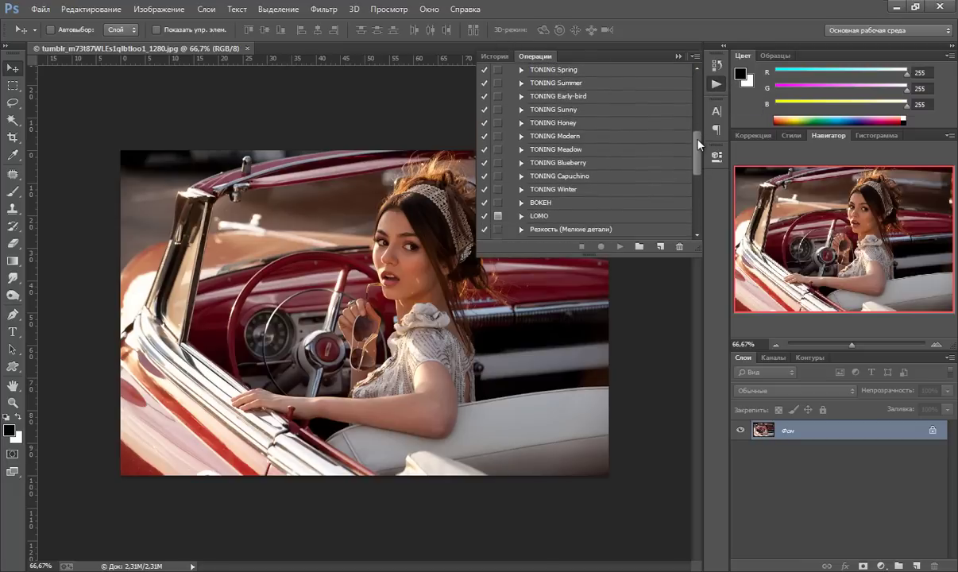
scroll(699, 88, up, 5)
scroll(702, 88, up, 1)
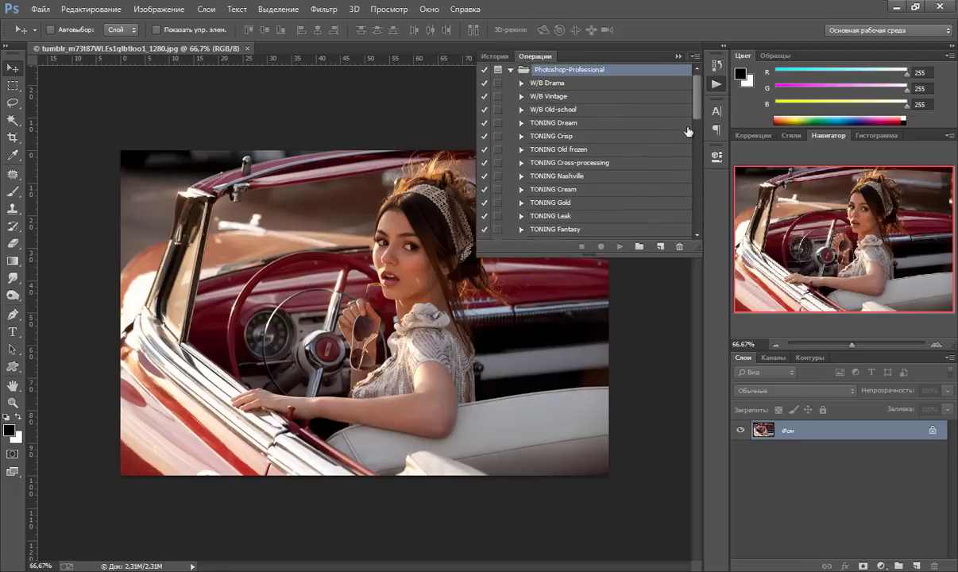
click(679, 58)
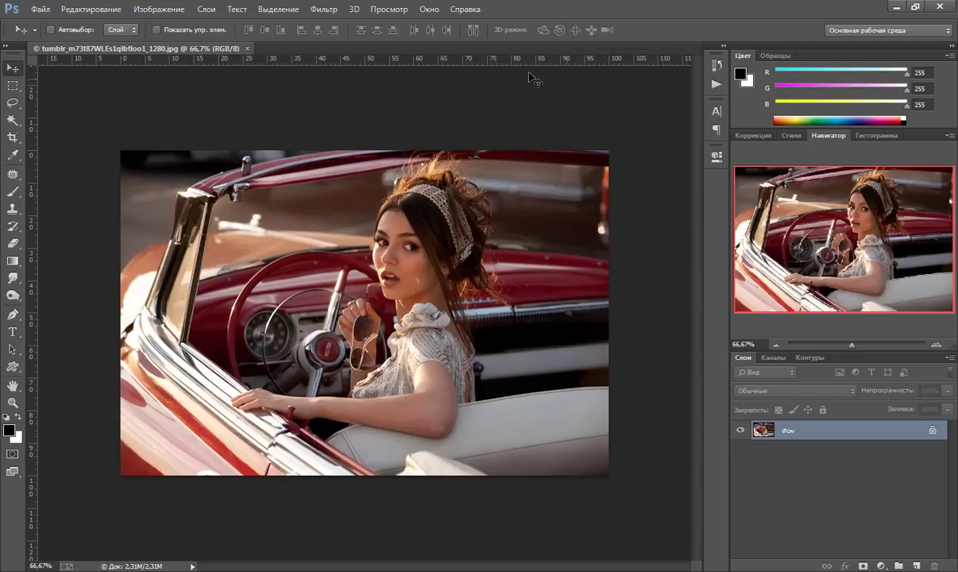
click(429, 11)
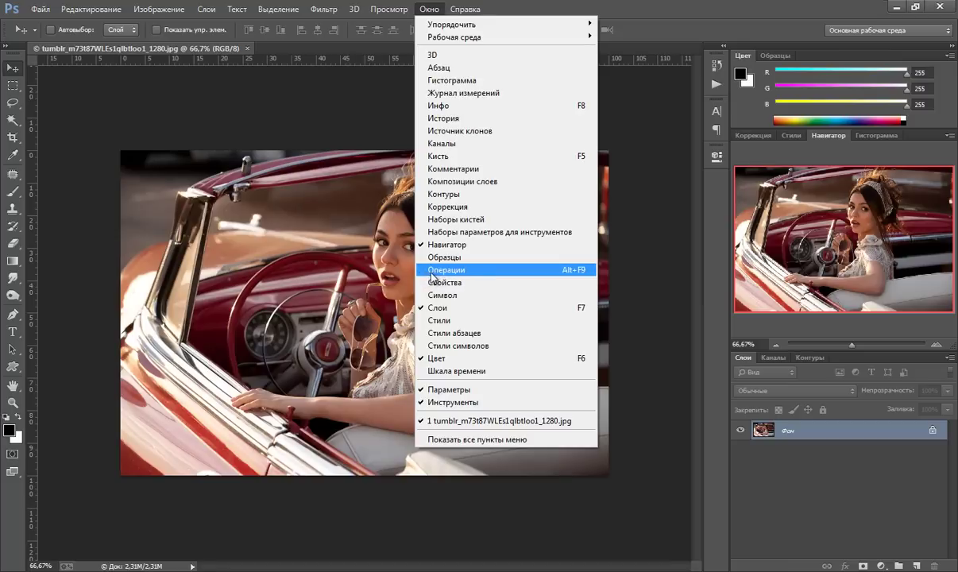
click(433, 274)
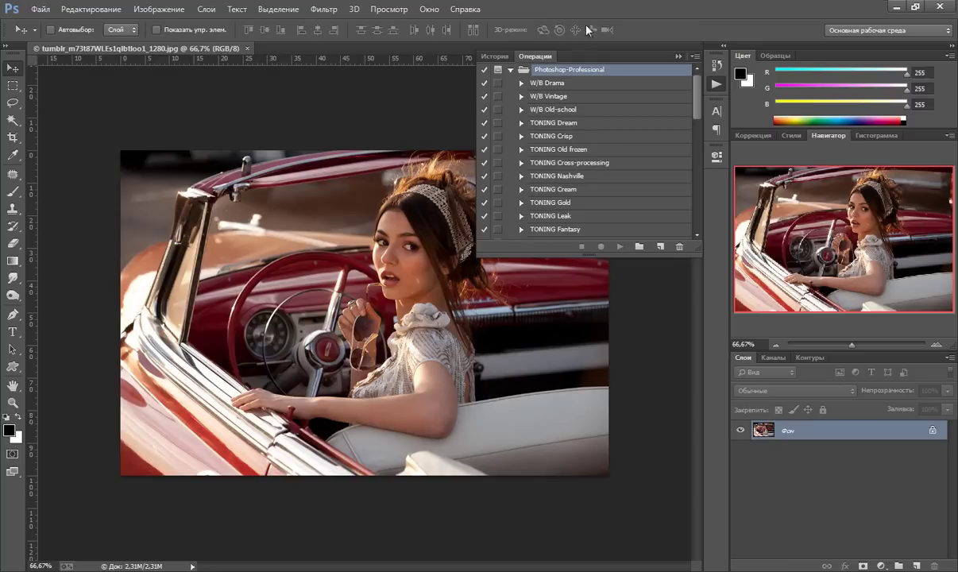
- Load the Photoshop-Professional.atn action set via the Actions panel's Загрузить операции command
click(694, 59)
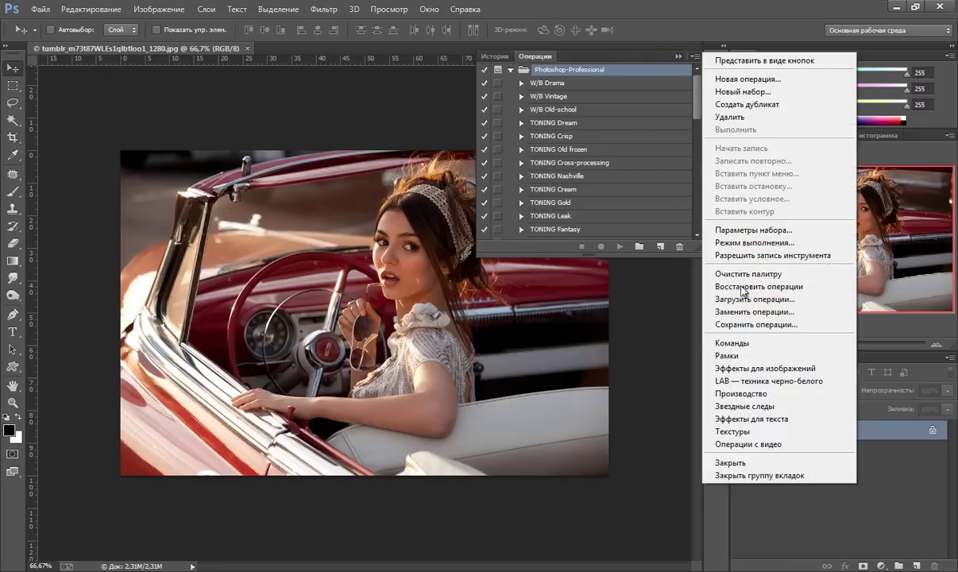
click(741, 299)
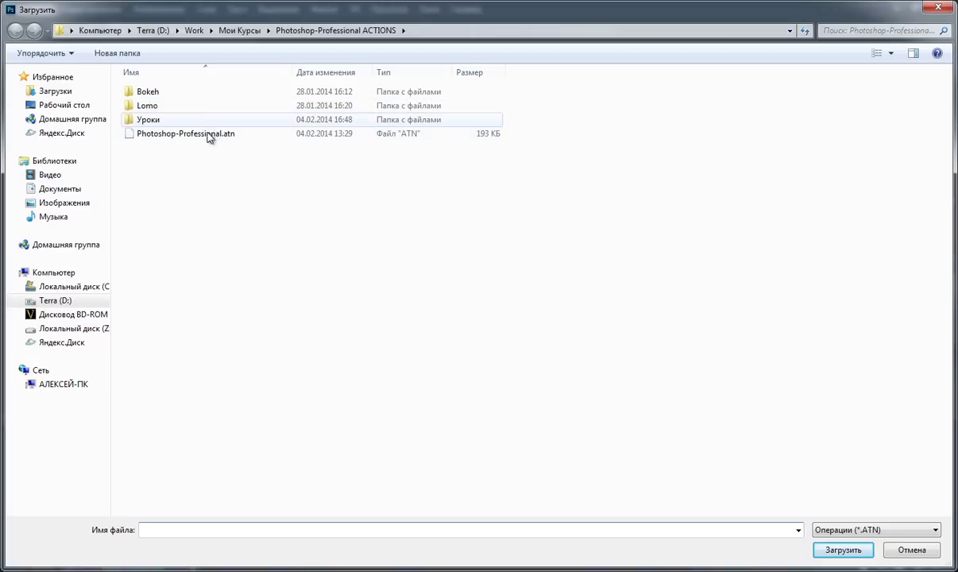
click(274, 135)
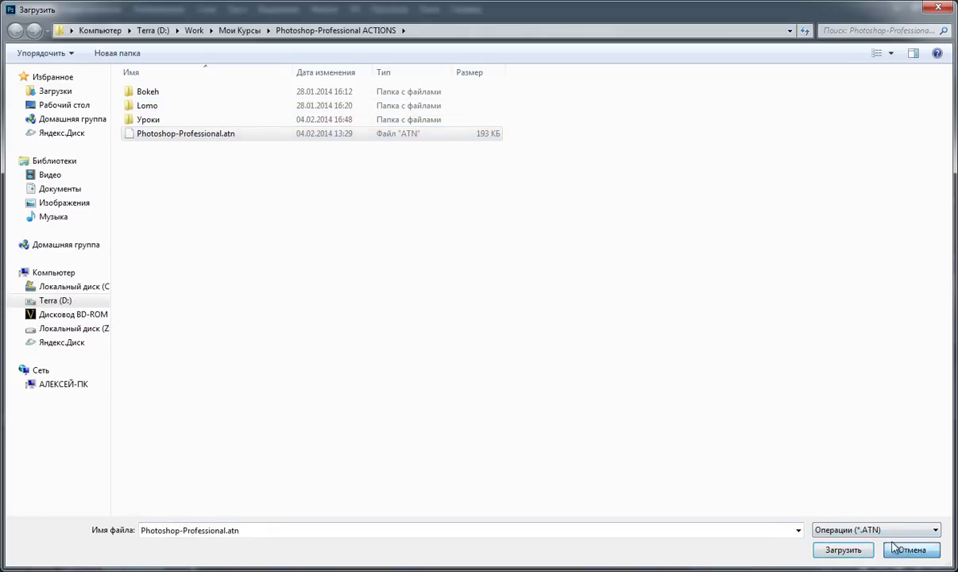
click(844, 550)
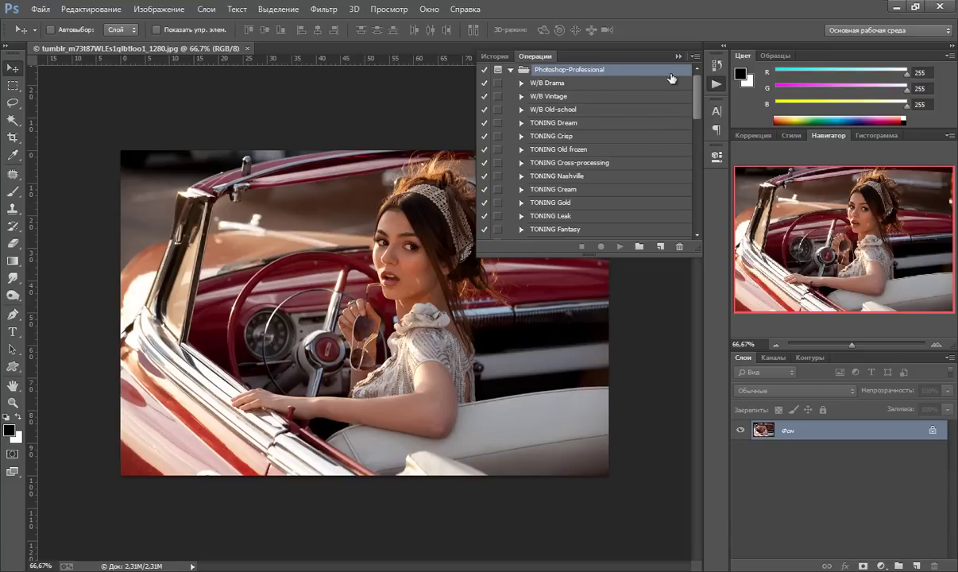
- Select the W/B Old-school action in the Photoshop-Professional set
scroll(654, 83, down, 2)
scroll(654, 83, up, 1)
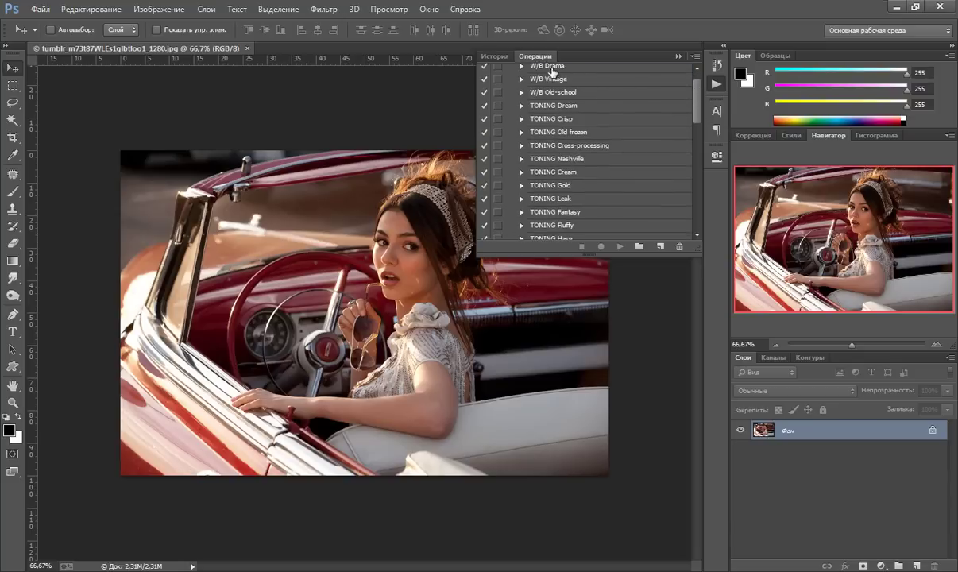
scroll(657, 90, up, 1)
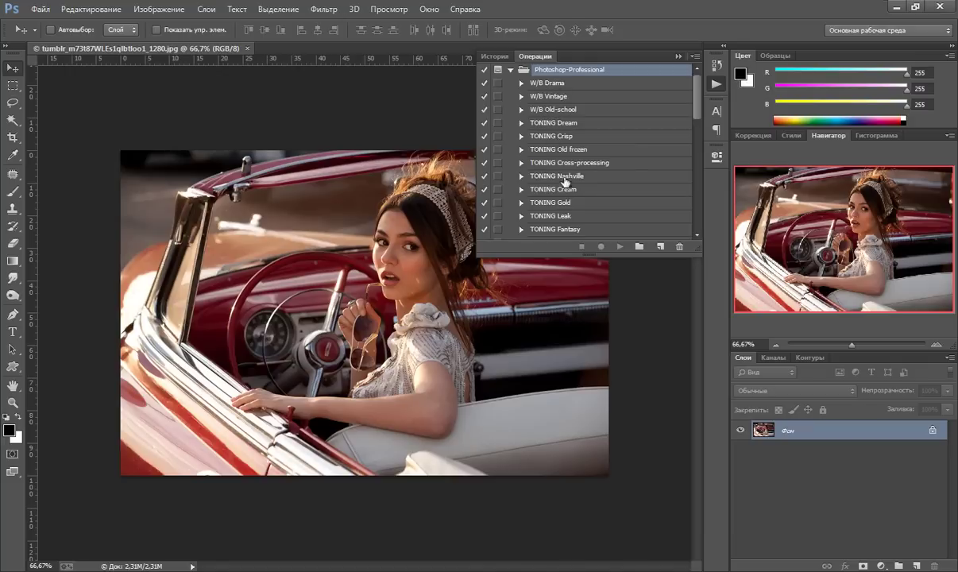
click(557, 113)
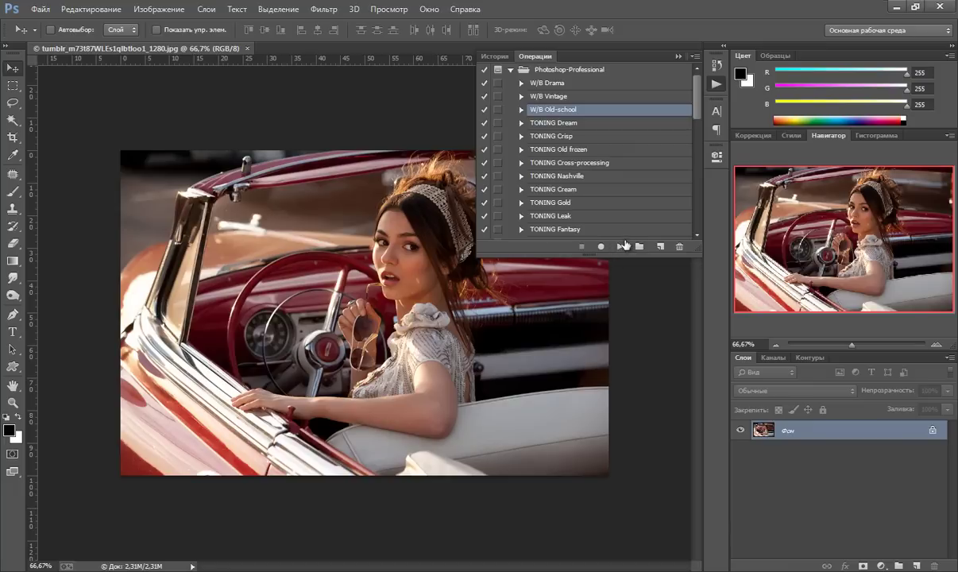
- Play the W/B Old-school action to turn the car photo sepia
click(622, 247)
click(622, 248)
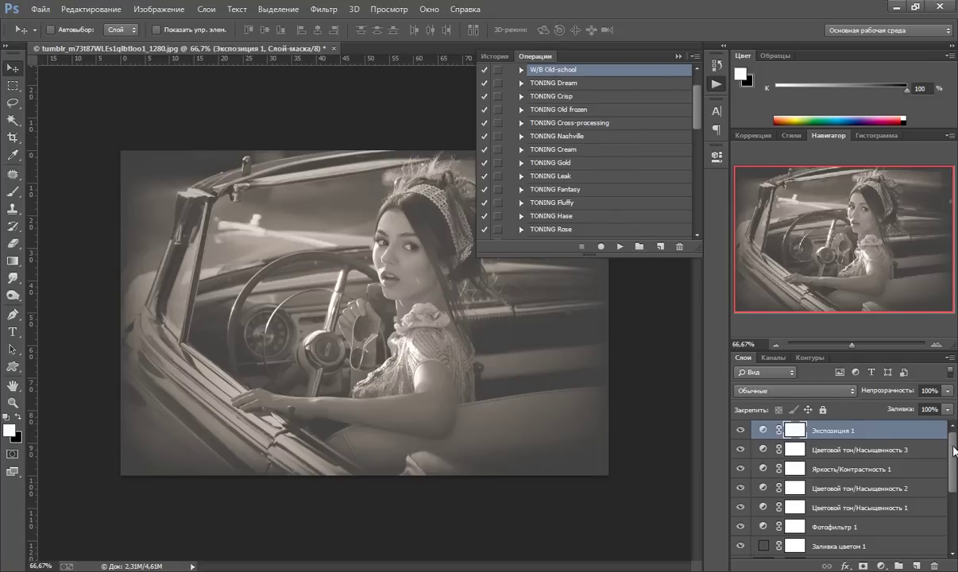
- Select the Заливка цветом 1 through Слой 1 layers together in the Layers panel
drag(953, 452, 954, 475)
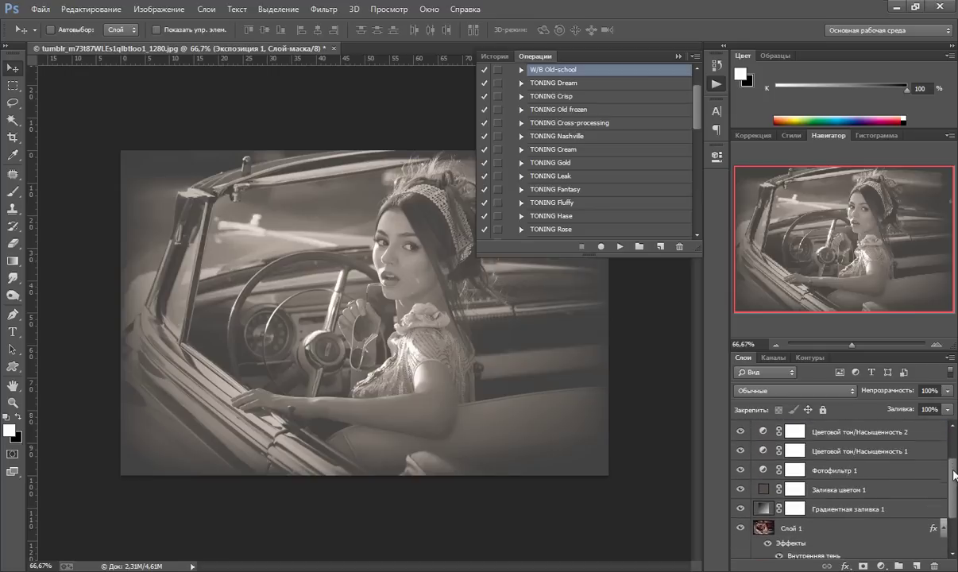
scroll(921, 474, up, 3)
scroll(894, 473, down, 3)
scroll(894, 473, down, 3)
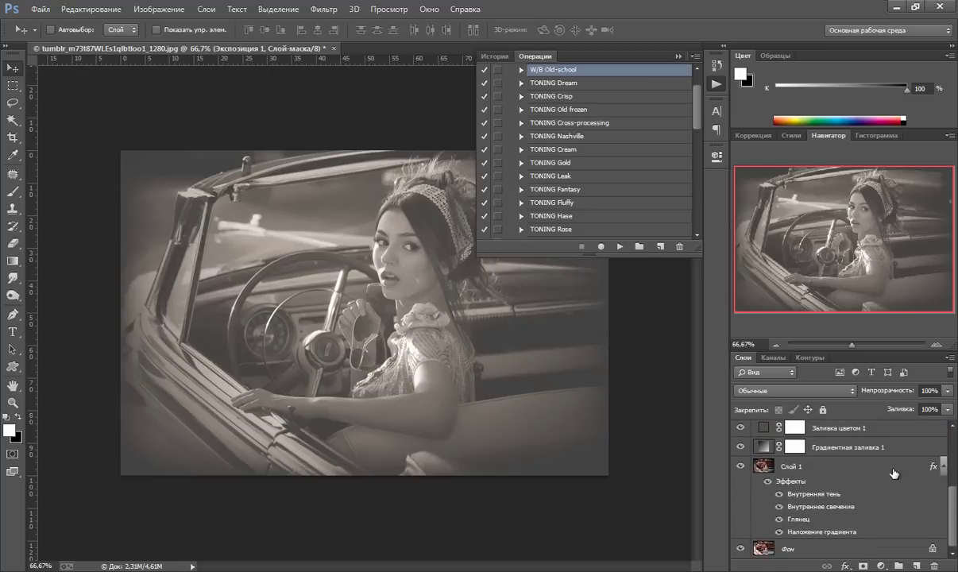
drag(955, 510, 952, 435)
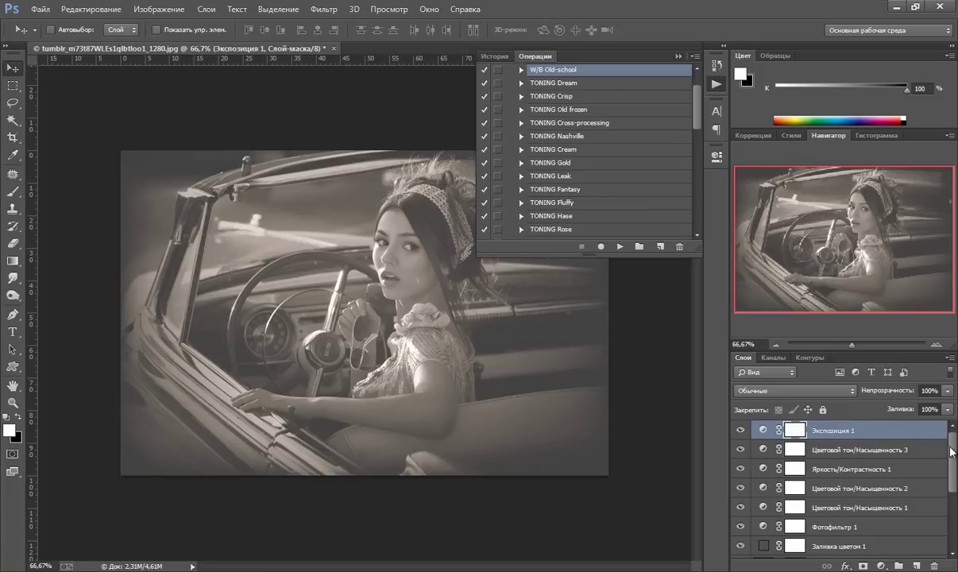
scroll(898, 426, down, 2)
scroll(898, 426, down, 2)
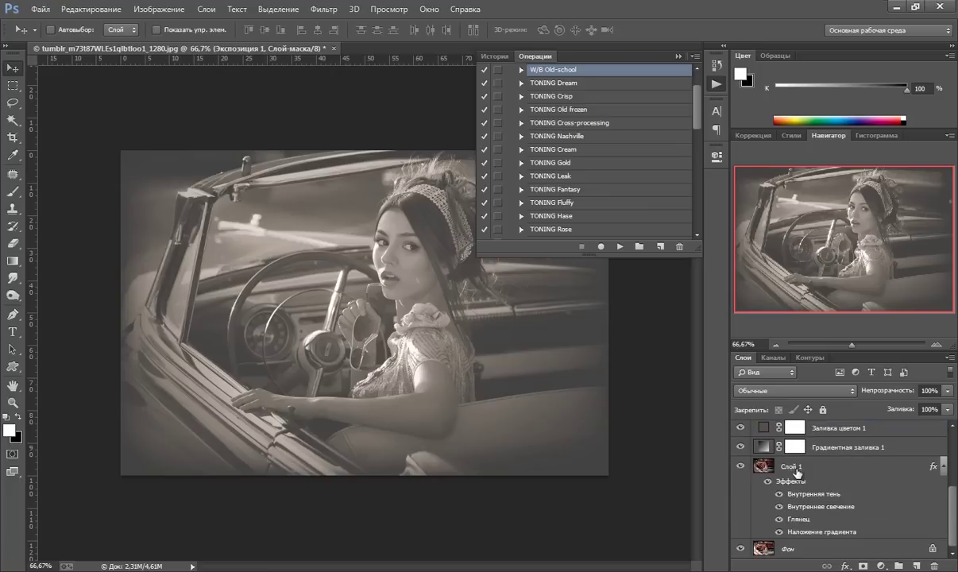
mouse_move(755, 461)
mouse_down()
mouse_move(863, 561)
mouse_move(874, 526)
mouse_up()
- Group the selected layers into Группа 1 with Ctrl+G and toggle its visibility to compare
key(ctrl+g)
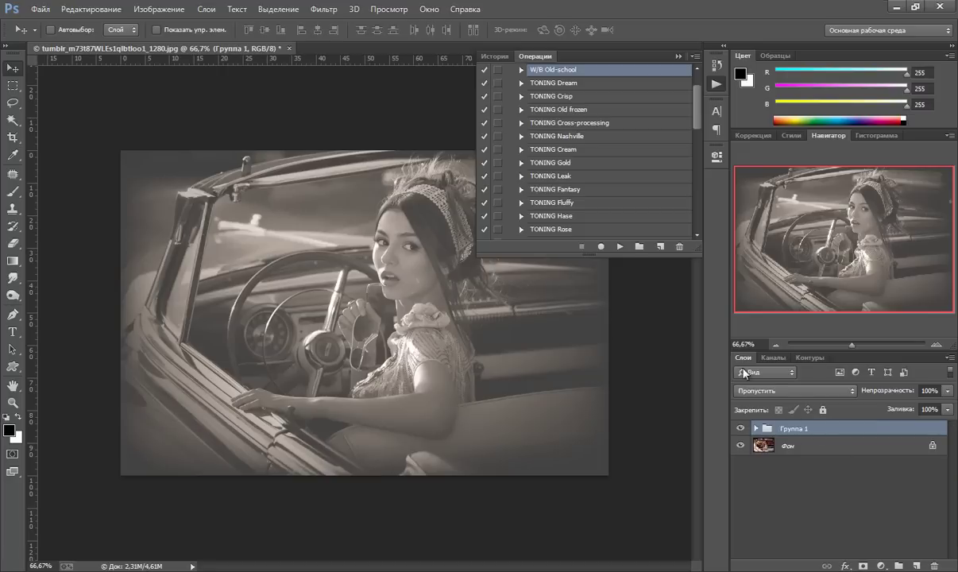
click(742, 429)
click(742, 429)
- Try a lower opacity for Группа 1, leaving it at 100%
click(947, 390)
mouse_move(939, 405)
mouse_down()
mouse_move(943, 417)
mouse_move(949, 406)
mouse_up()
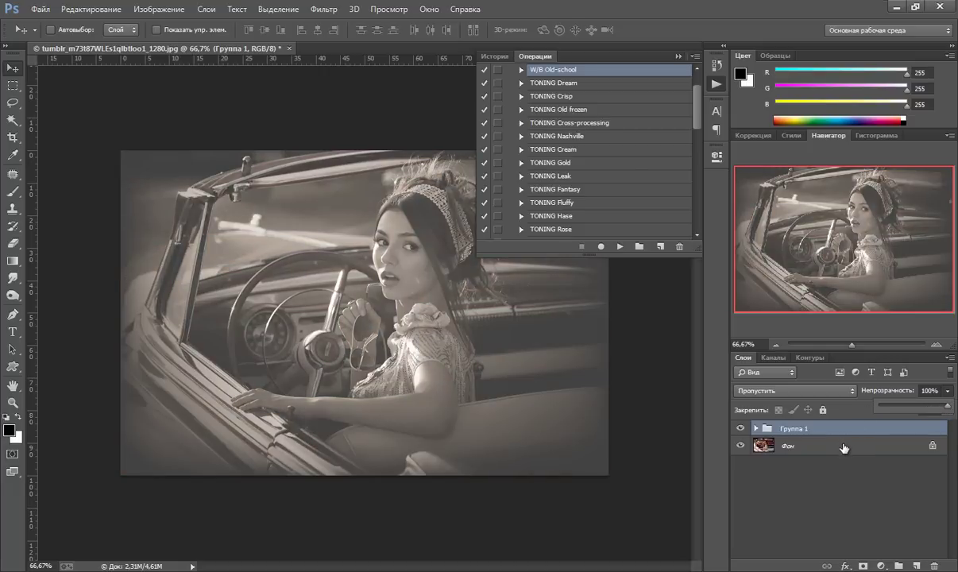
click(844, 448)
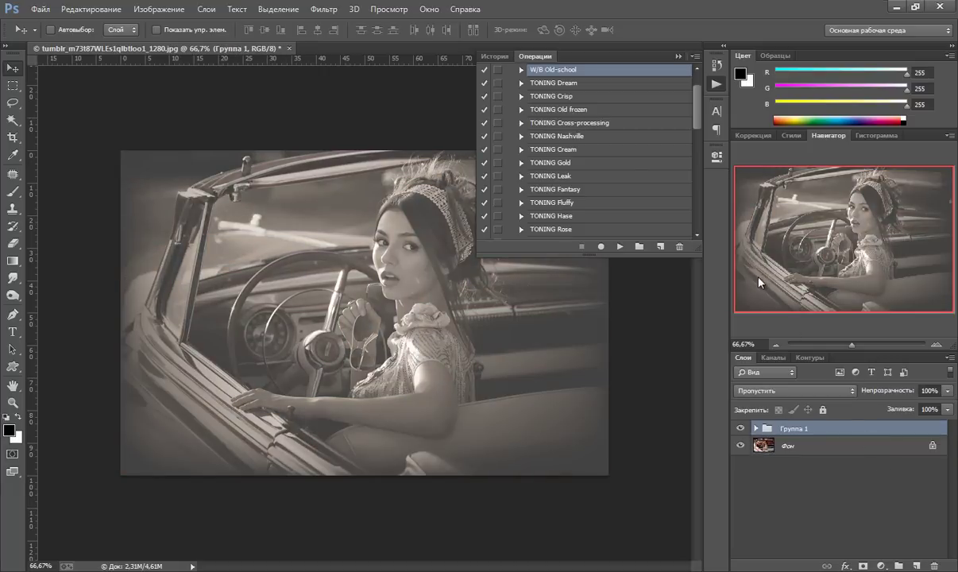